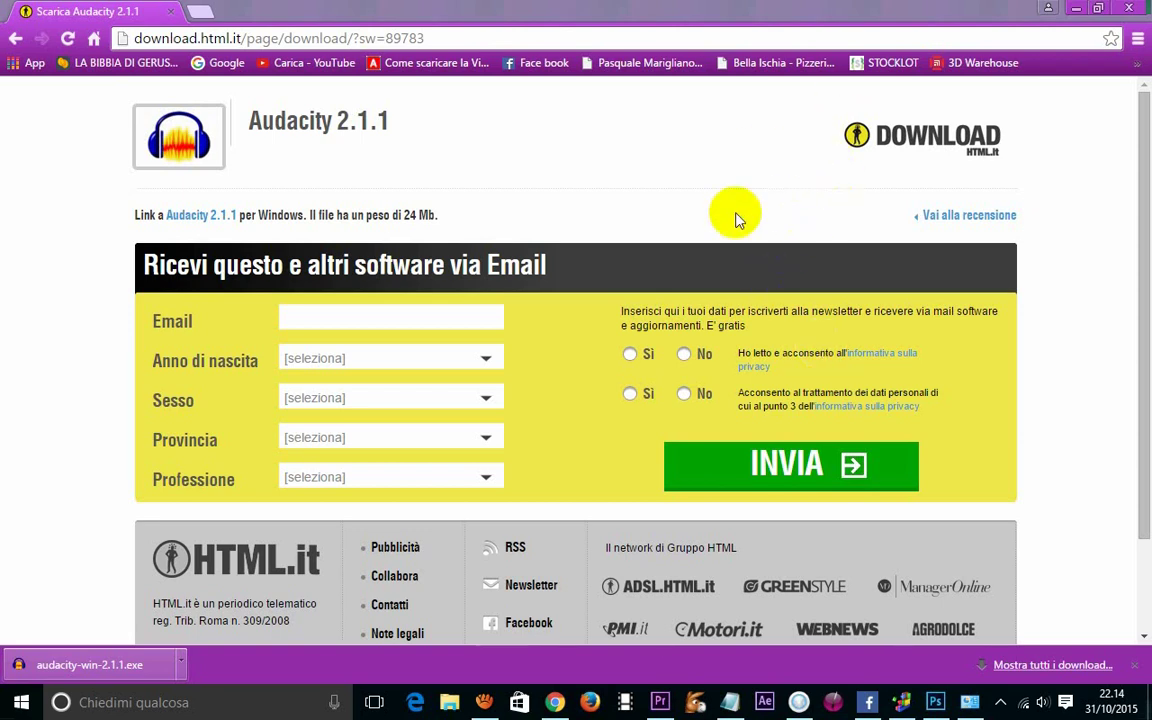
Copy the full web address of the Audacity 2.1.1 download page
{"action": "left_click", "coordinate": [449, 38]}
{"action": "left_click_drag", "start_coordinate": [449, 38], "coordinate": [118, 38]}
{"action": "right_click", "coordinate": [245, 40]}
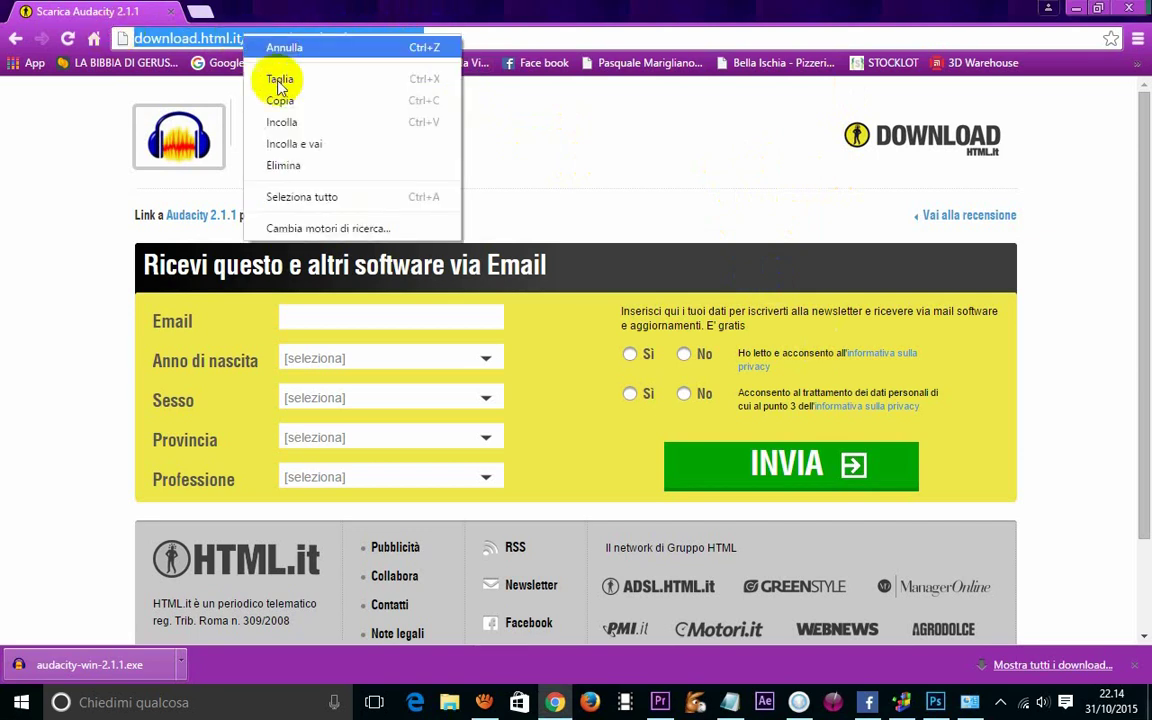
{"action": "left_click", "coordinate": [290, 101]}
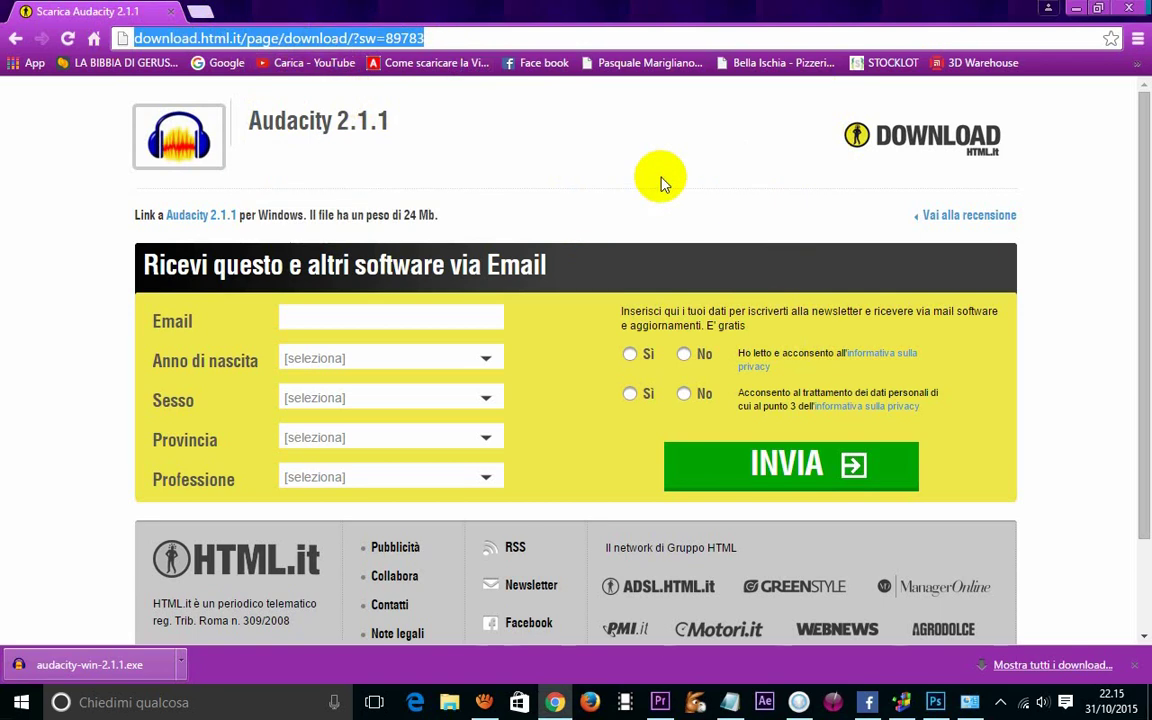
Download the Audacity 2.1.1 installer for Windows from the page's link and minimize the browser
{"action": "left_click", "coordinate": [197, 63]}
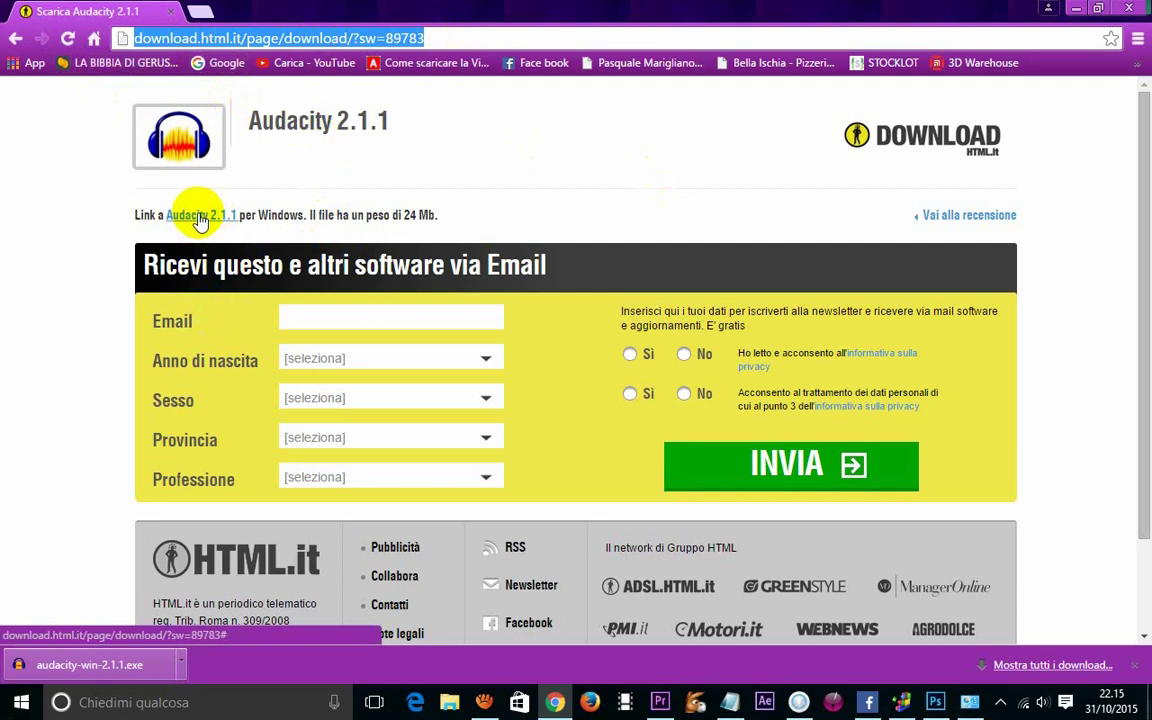
{"action": "left_click", "coordinate": [200, 218]}
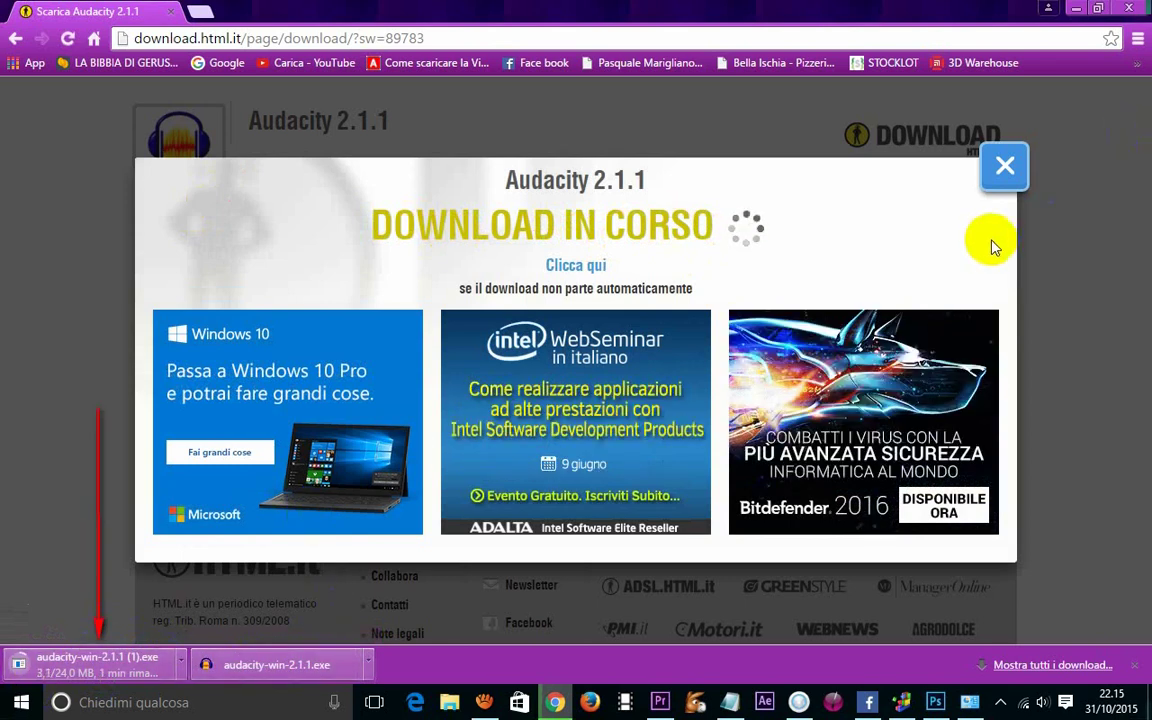
{"action": "left_click", "coordinate": [1076, 9]}
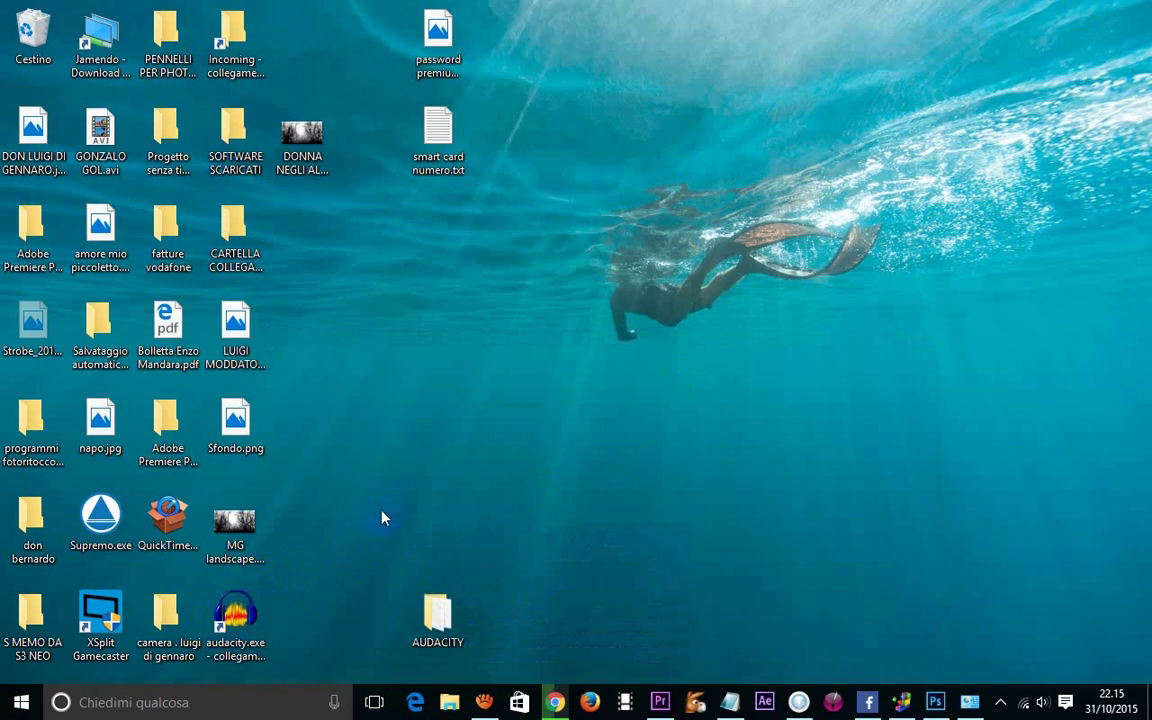
Launch audacity.exe from the AUDACITY folder on the desktop and maximize the program window
{"action": "left_click", "coordinate": [424, 603]}
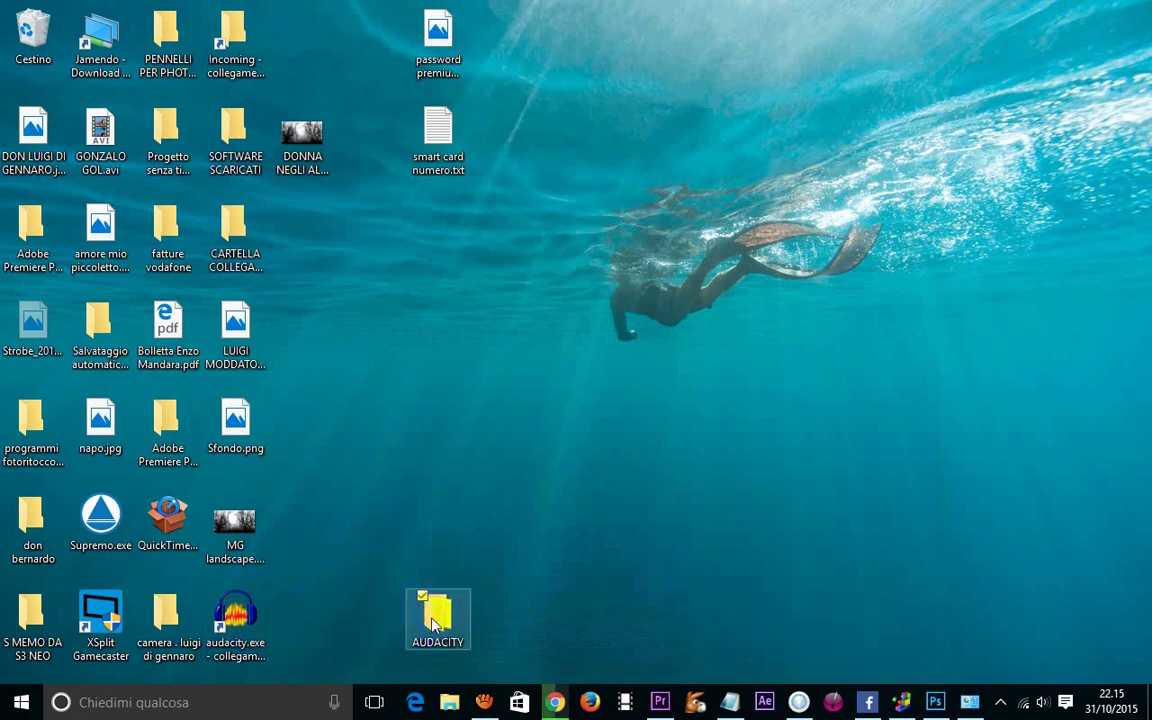
{"action": "double_click", "coordinate": [436, 618]}
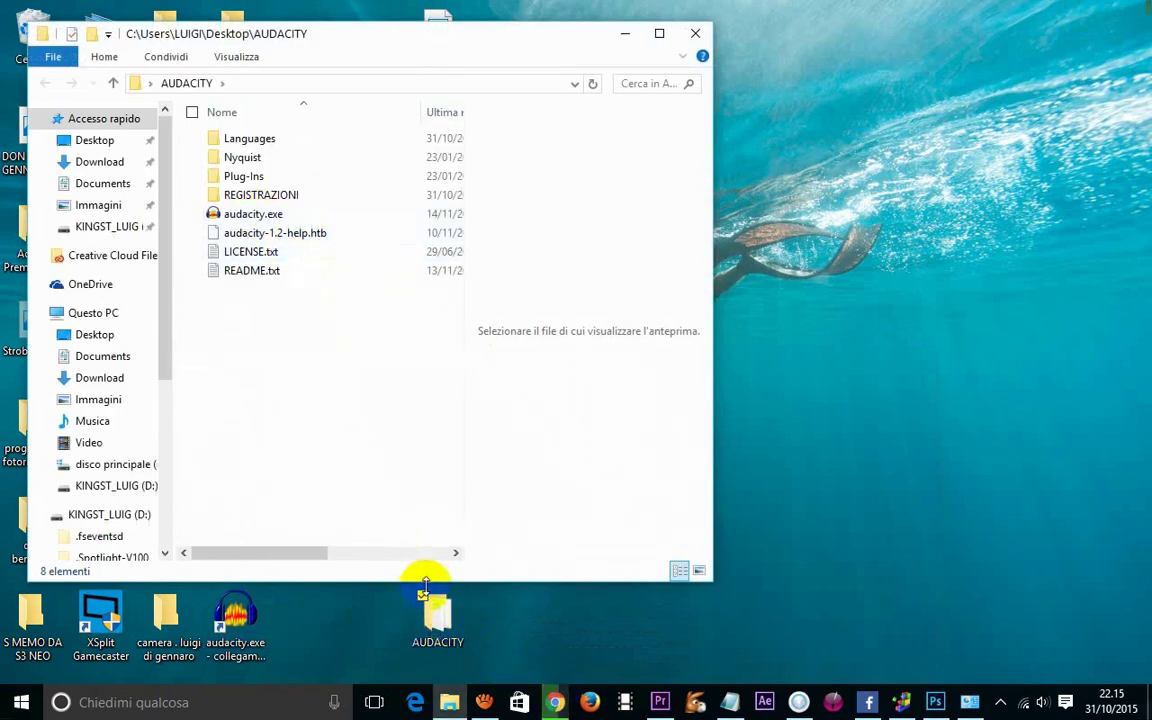
{"action": "left_click", "coordinate": [422, 645]}
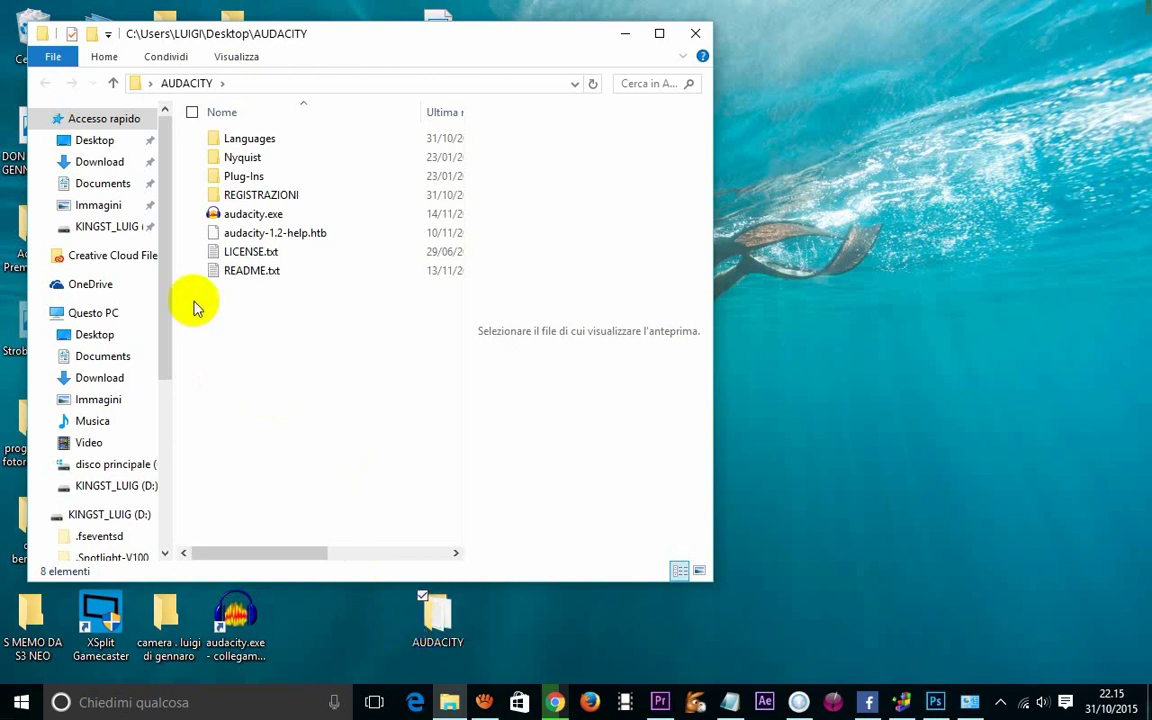
{"action": "left_click", "coordinate": [248, 218]}
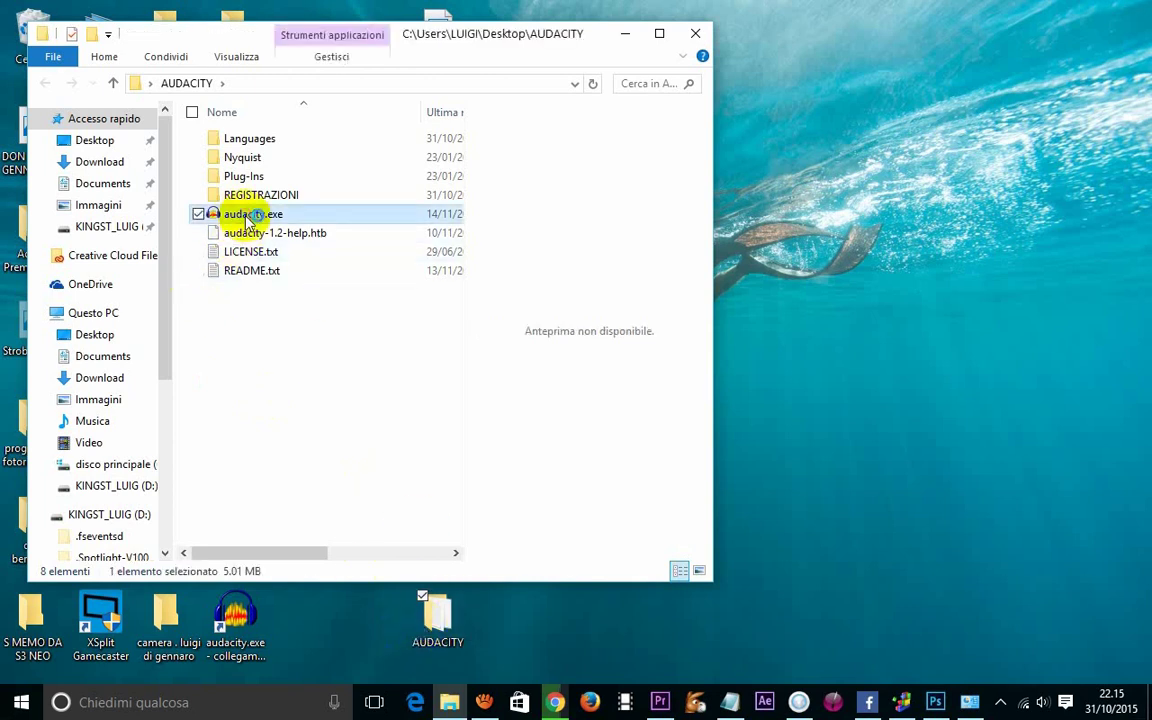
{"action": "double_click", "coordinate": [248, 218]}
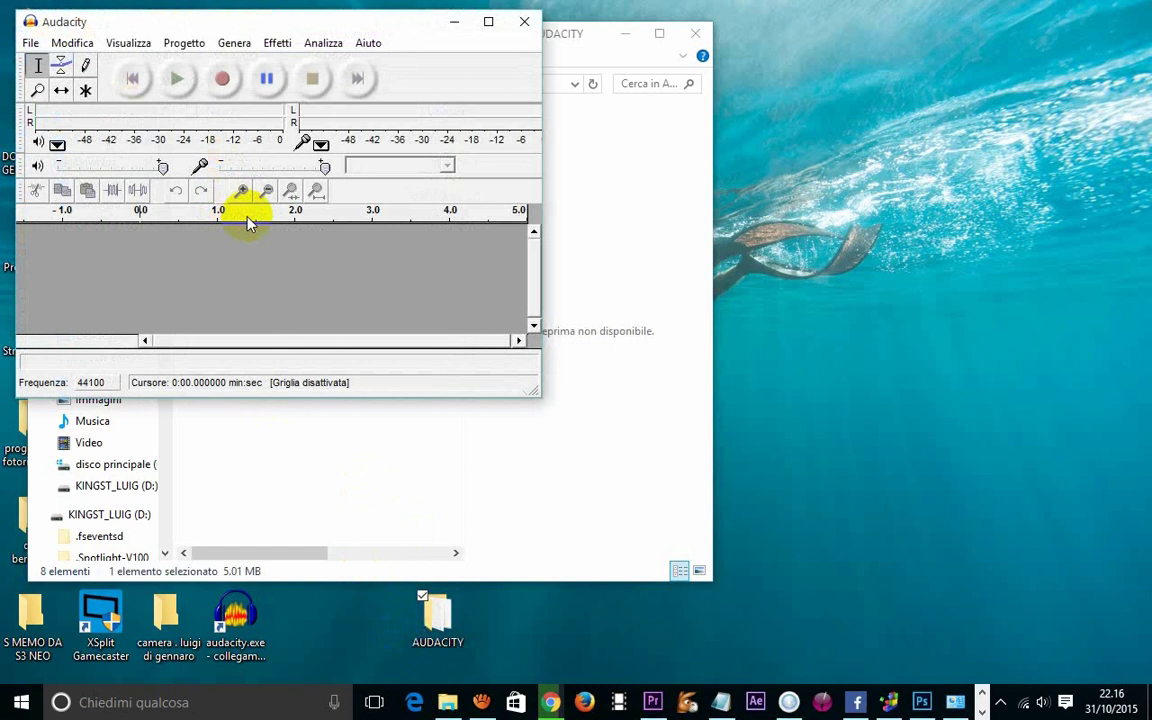
{"action": "left_click", "coordinate": [488, 22]}
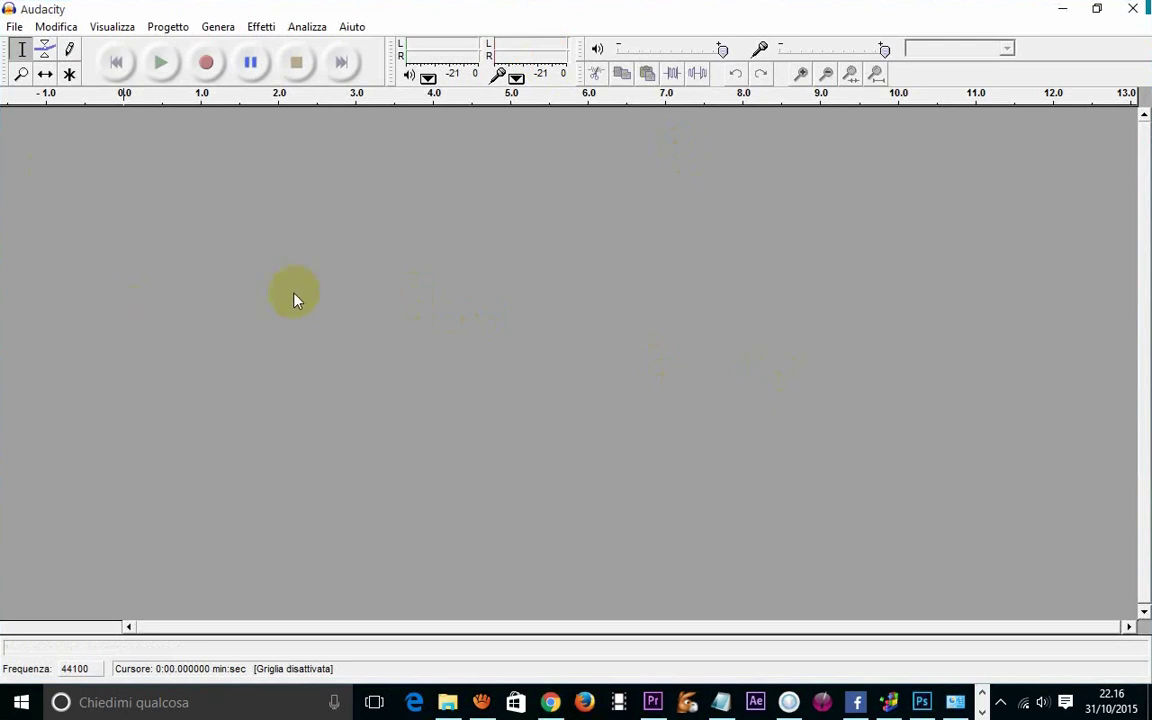
Record a mono audio track of about 8 seconds from the microphone and stop the recording
{"action": "left_click", "coordinate": [239, 77]}
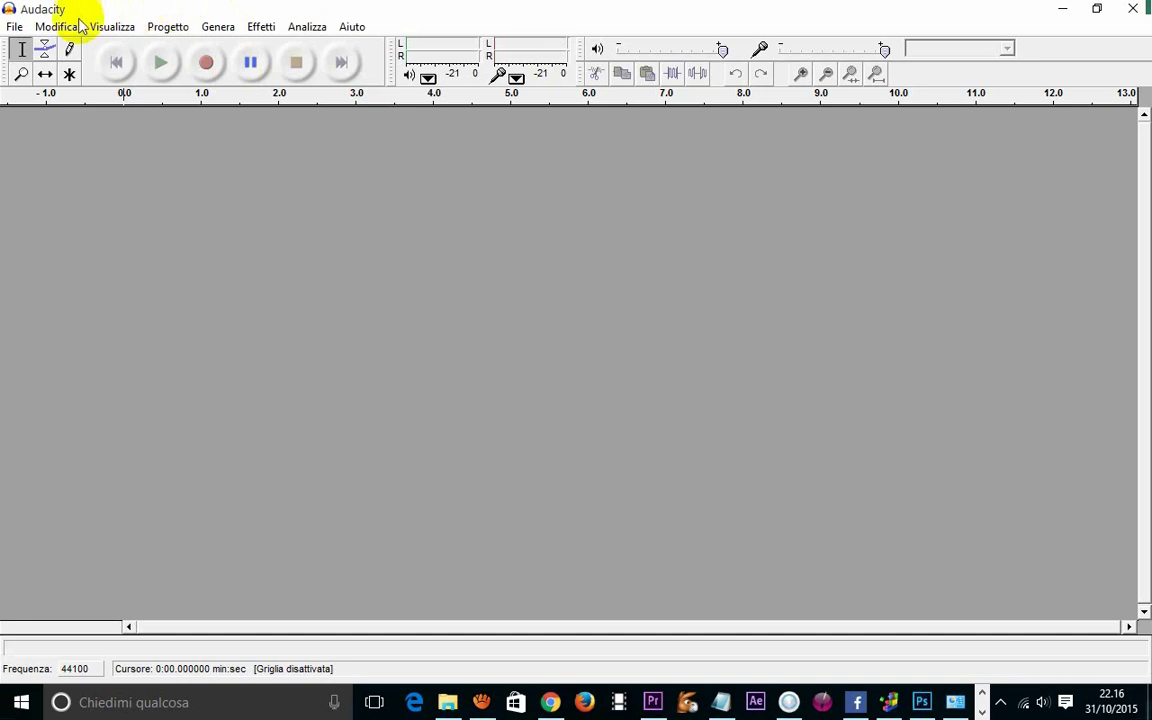
{"action": "left_click", "coordinate": [207, 64]}
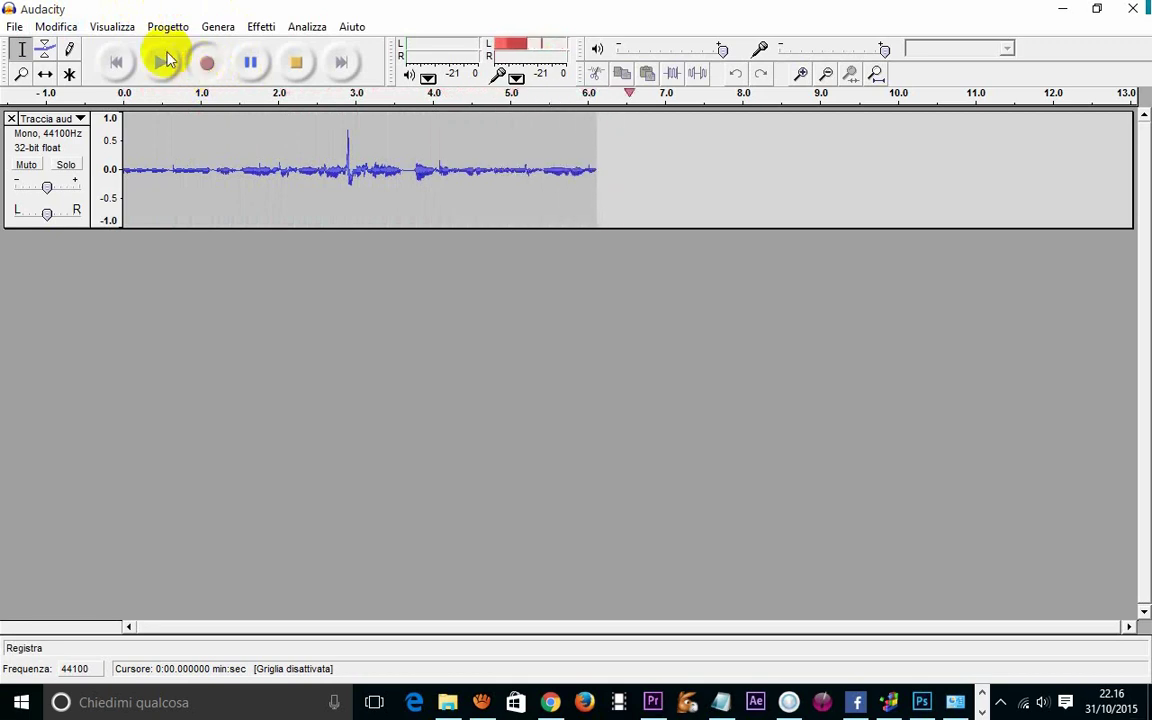
{"action": "left_click", "coordinate": [250, 64]}
{"action": "left_click", "coordinate": [296, 62]}
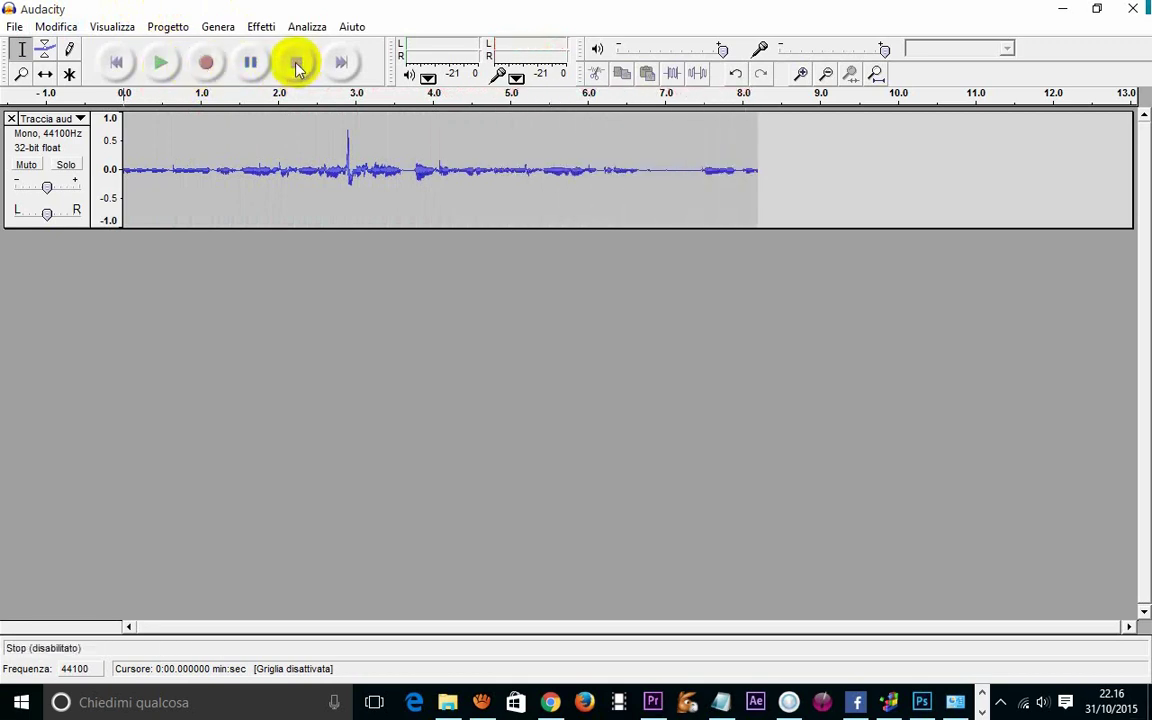
{"action": "left_click", "coordinate": [262, 27]}
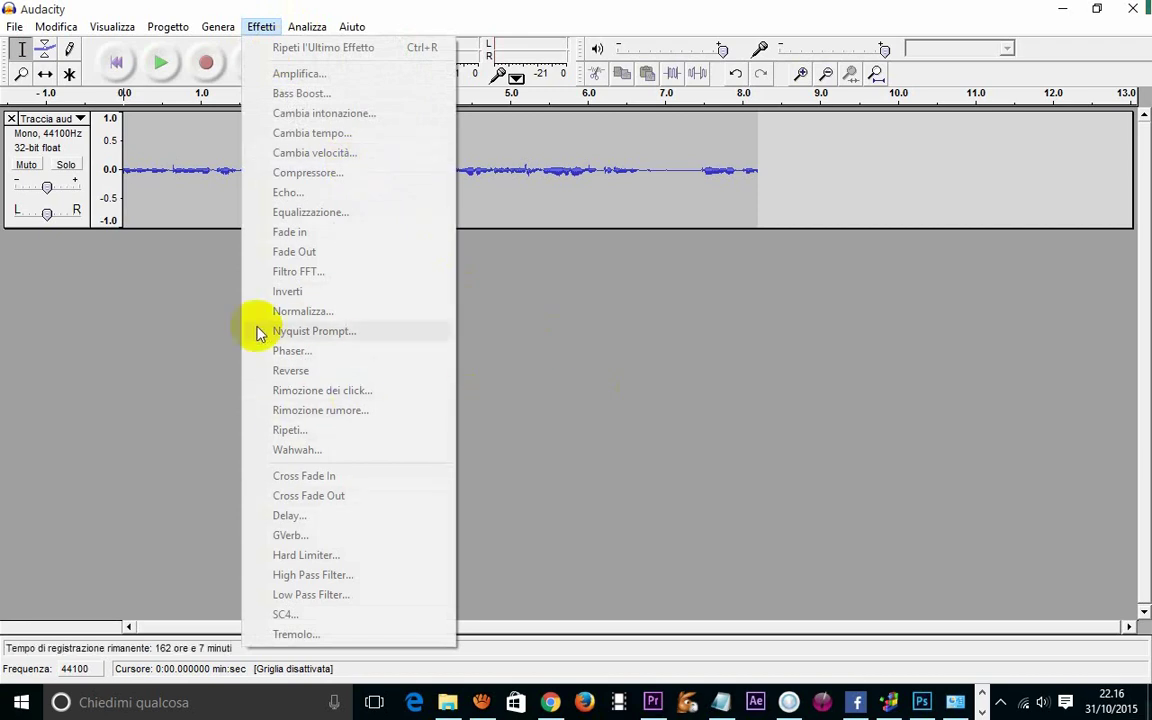
{"action": "left_click", "coordinate": [566, 417]}
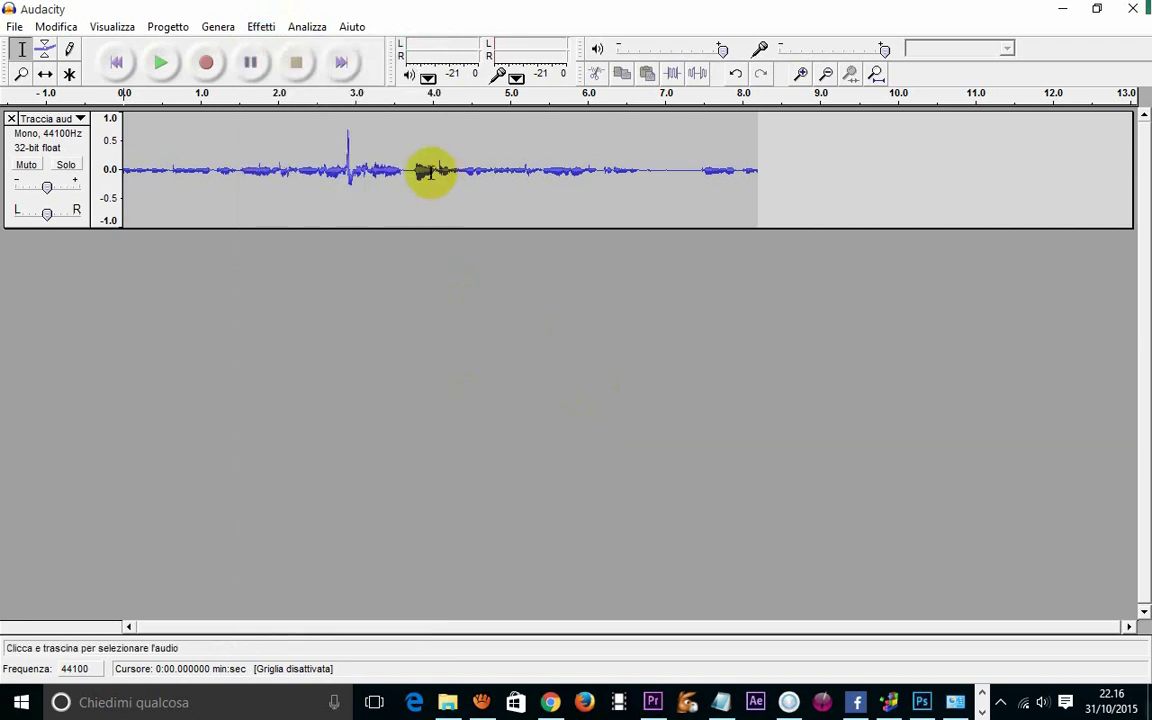
{"action": "left_click", "coordinate": [228, 168]}
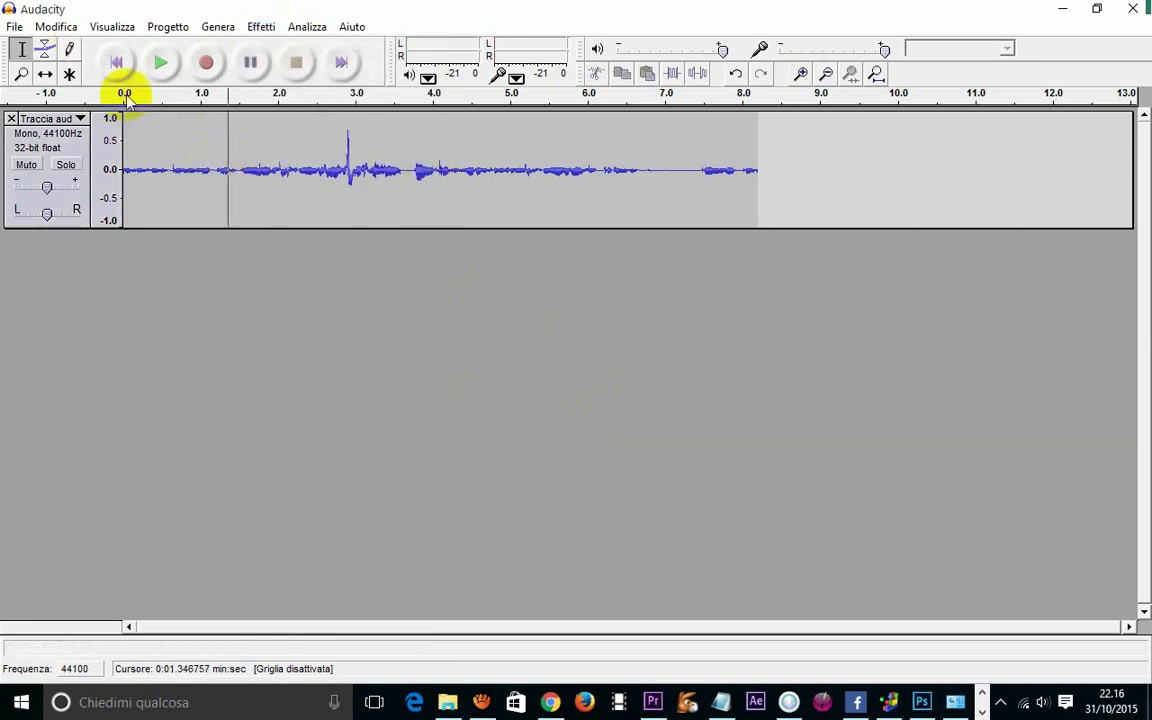
{"action": "left_click", "coordinate": [257, 30]}
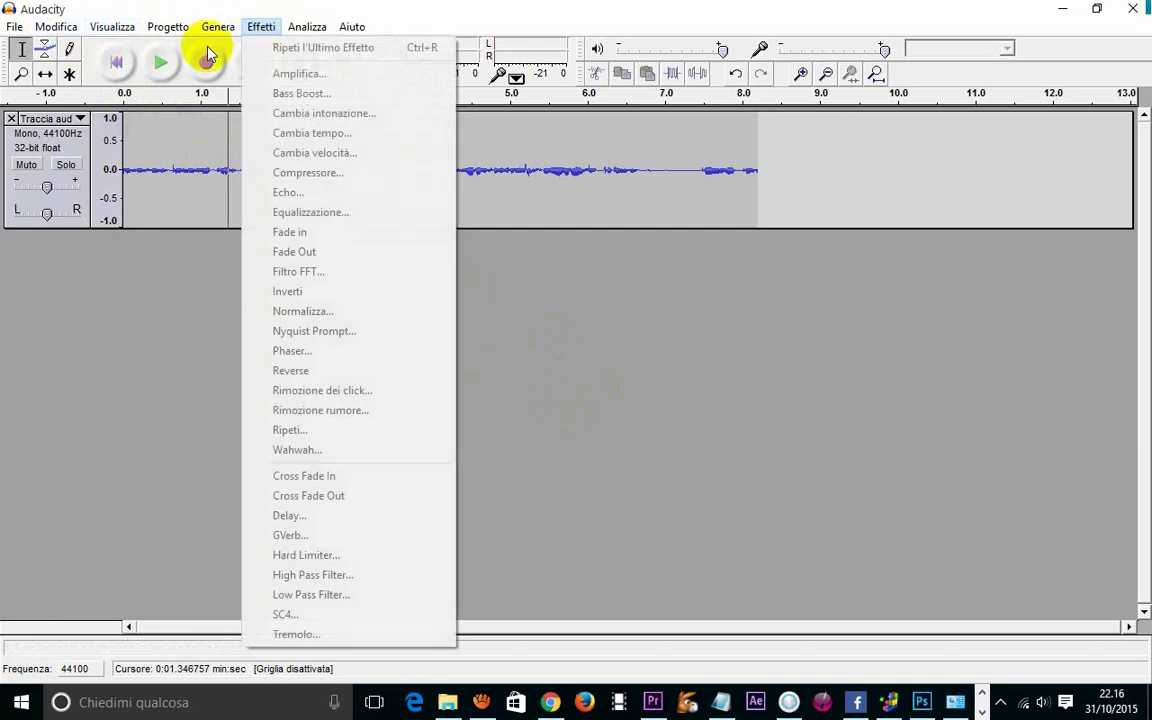
{"action": "left_click", "coordinate": [183, 140]}
Amplify the track section from about 2.2 to 3.6 seconds to a new peak amplitude of 0.0 dB
{"action": "left_click_drag", "start_coordinate": [196, 160], "coordinate": [375, 180]}
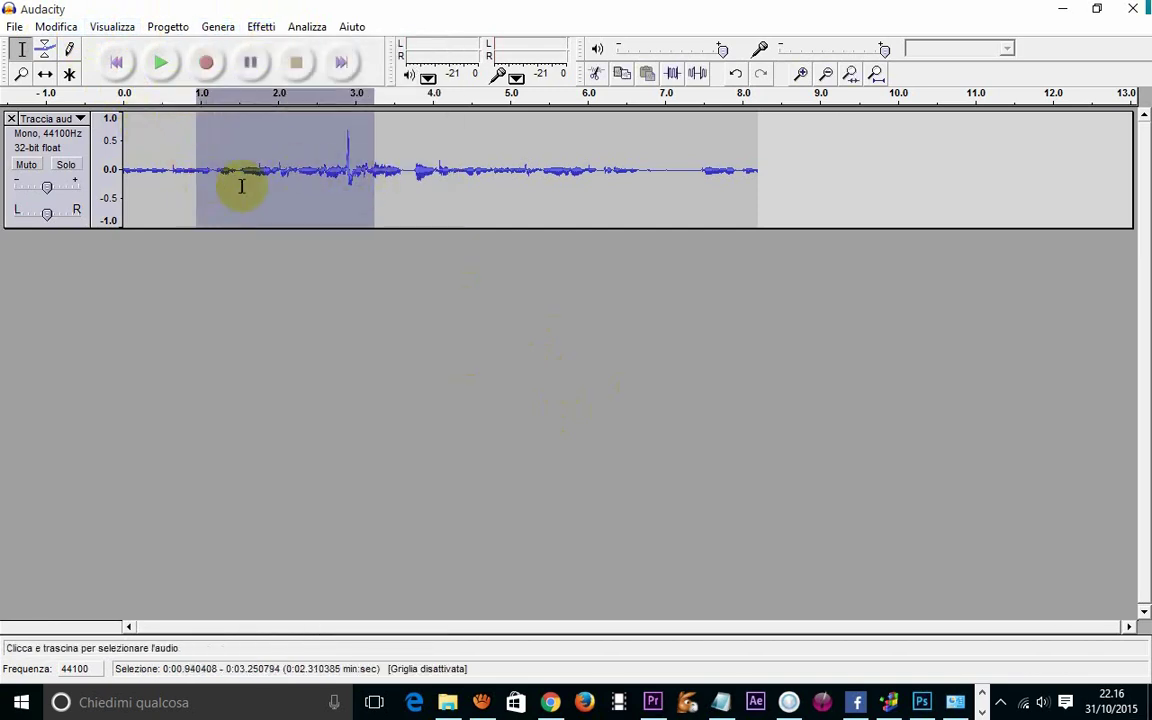
{"action": "left_click_drag", "start_coordinate": [232, 172], "coordinate": [405, 175]}
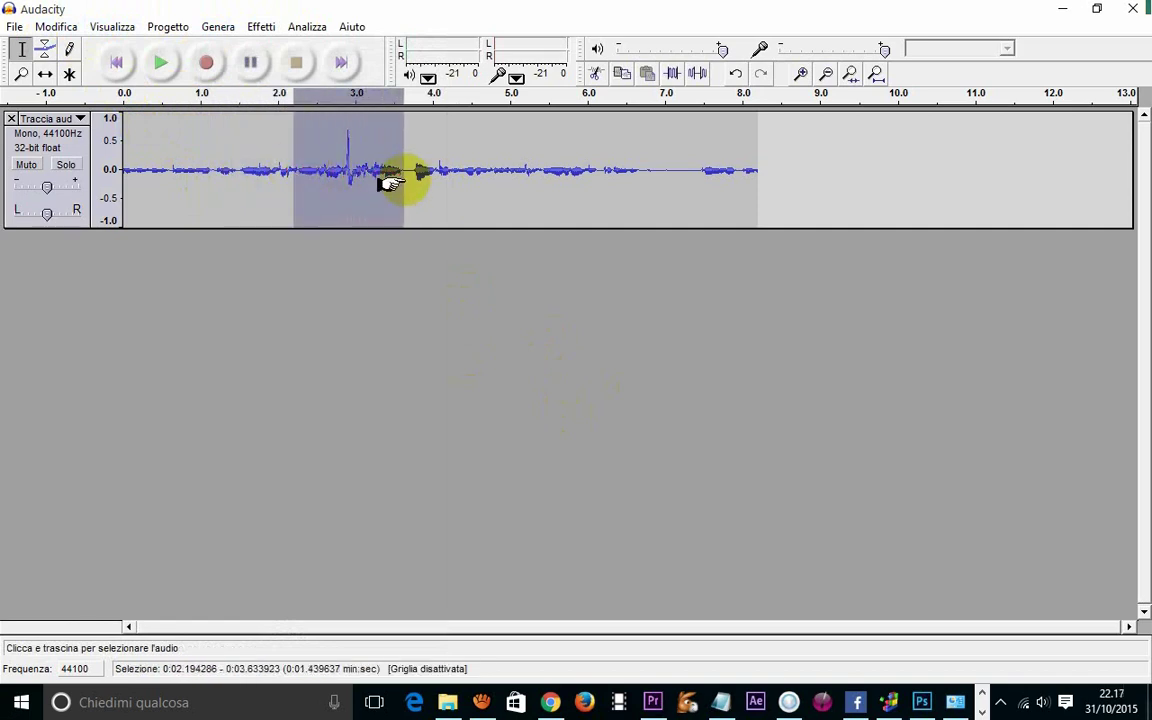
{"action": "left_click", "coordinate": [262, 27]}
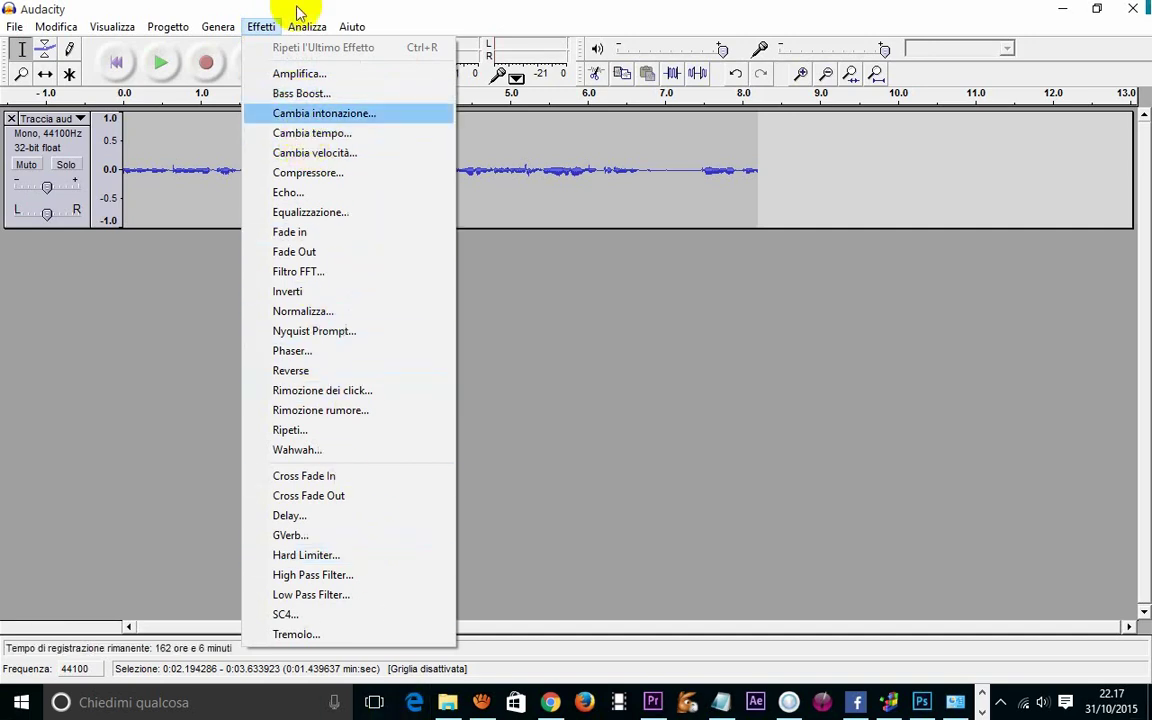
{"action": "mouse_move", "coordinate": [300, 27]}
{"action": "mouse_move", "coordinate": [258, 27]}
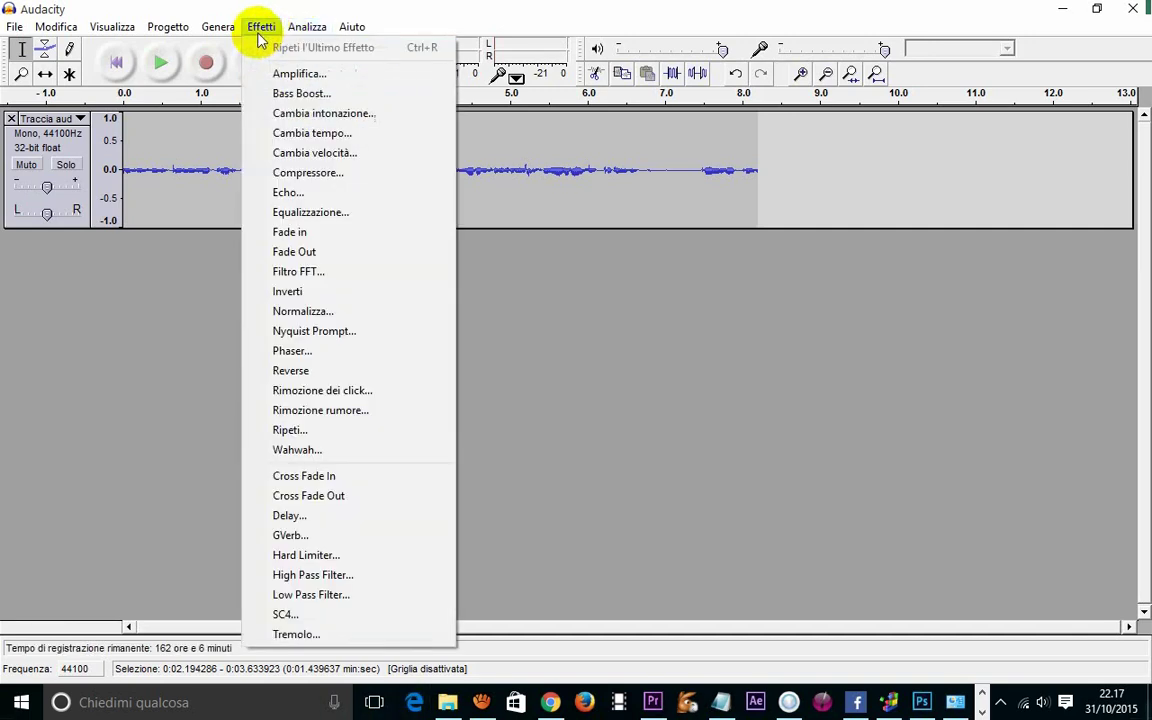
{"action": "left_click", "coordinate": [298, 74]}
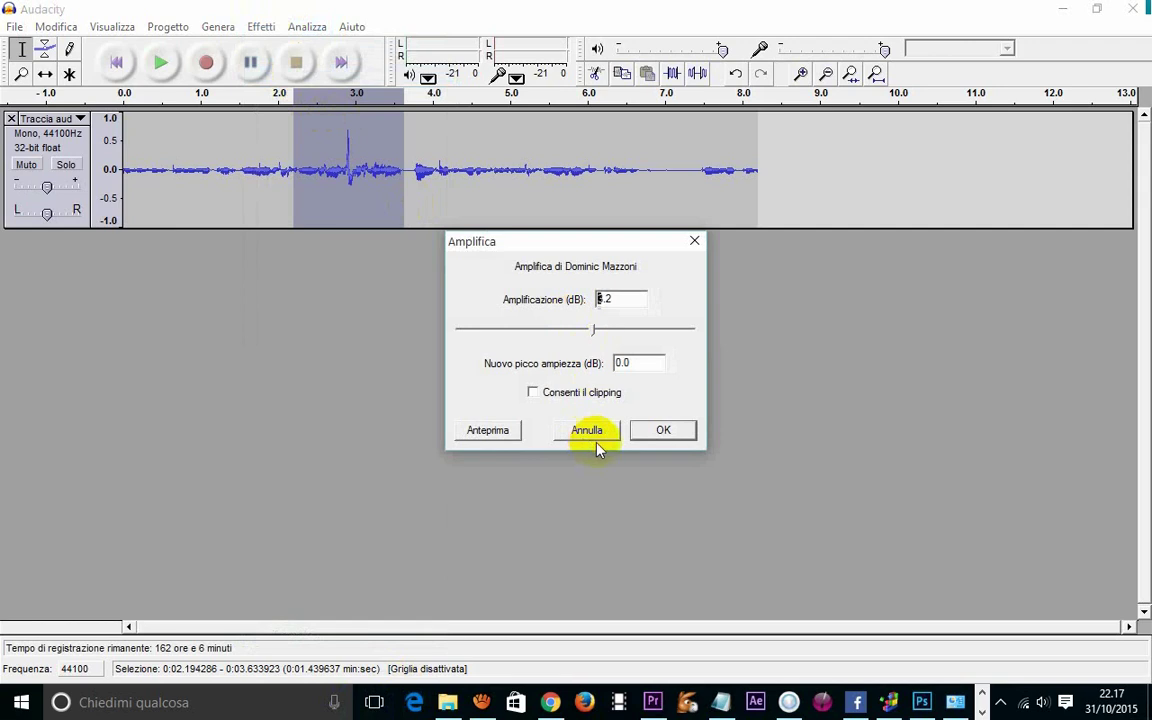
{"action": "left_click", "coordinate": [648, 434]}
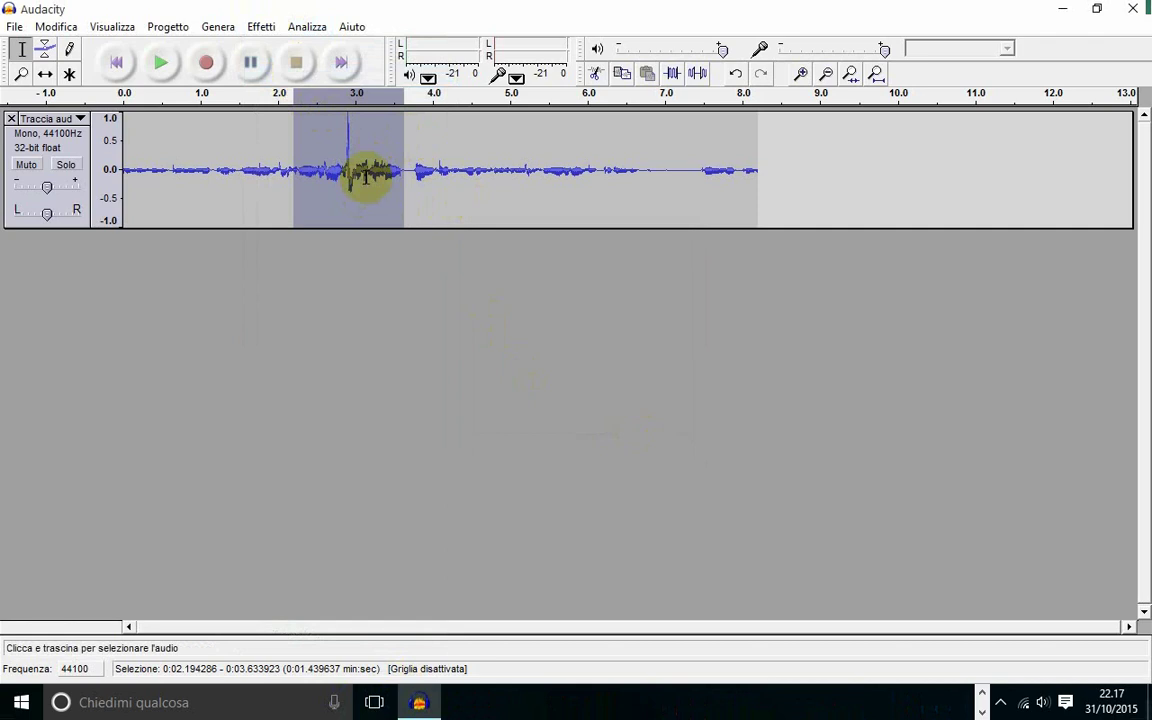
Amplify the section from about 5.6 to 6.8 seconds by 24.0 dB with clipping allowed, and play it back
{"action": "left_click_drag", "start_coordinate": [560, 170], "coordinate": [648, 172]}
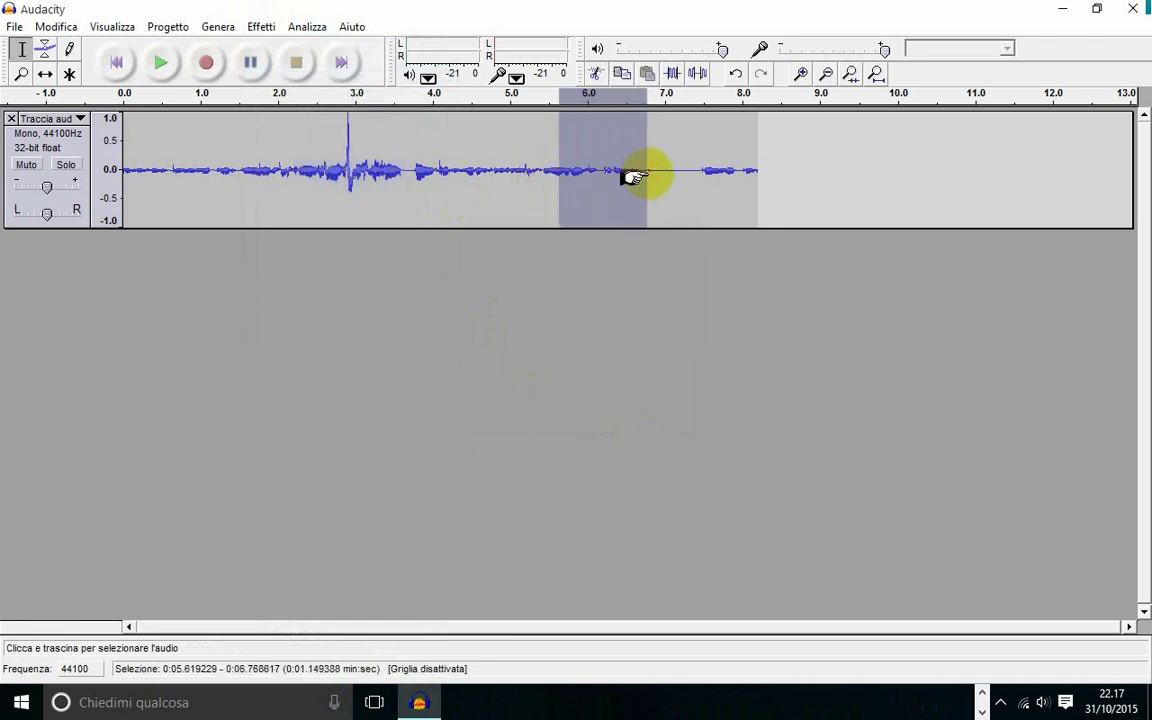
{"action": "left_click", "coordinate": [262, 27]}
{"action": "left_click", "coordinate": [288, 73]}
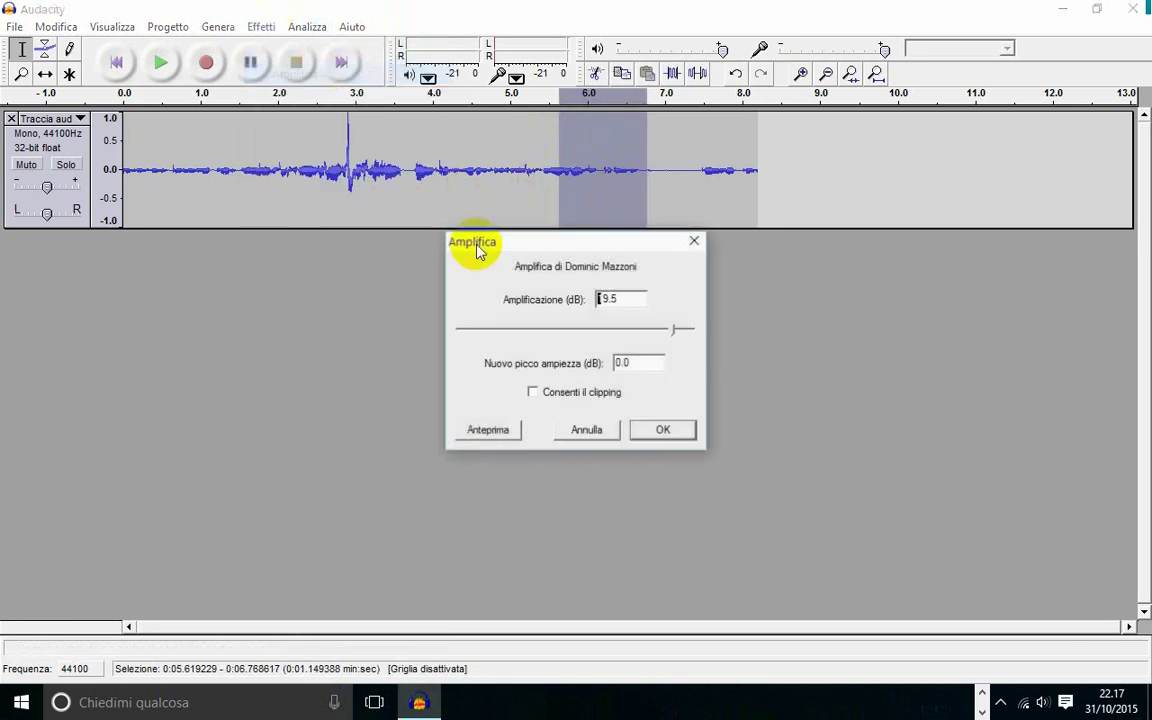
{"action": "left_click_drag", "start_coordinate": [677, 329], "coordinate": [691, 325]}
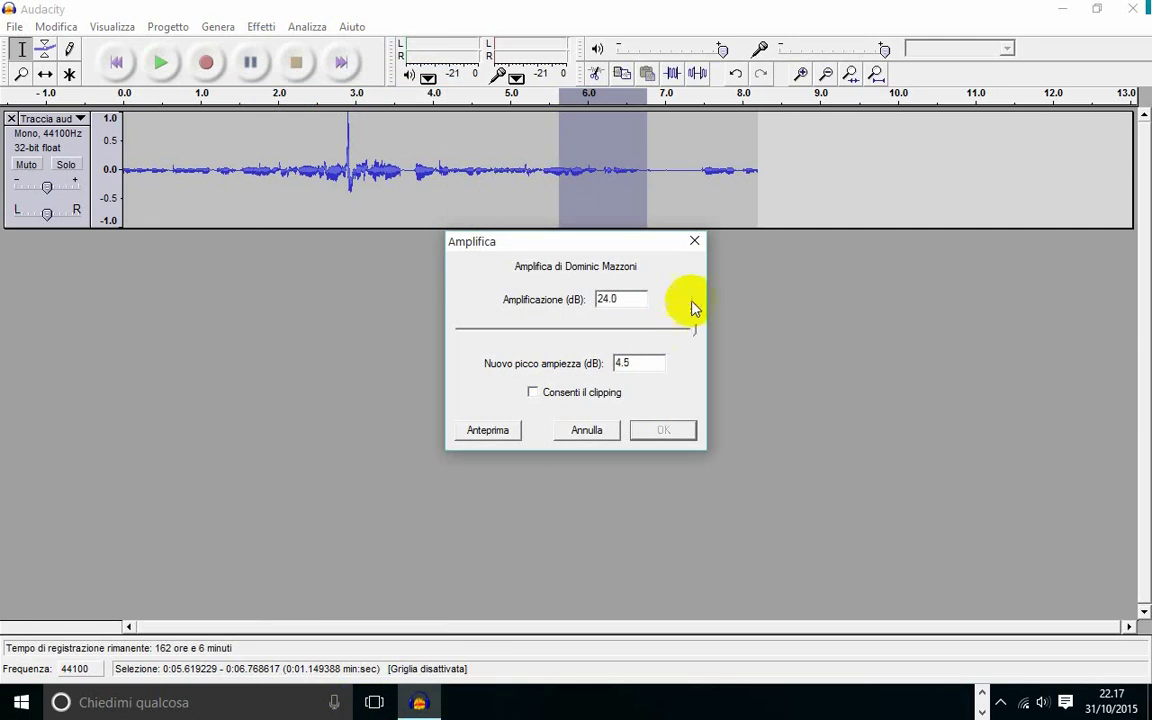
{"action": "left_click", "coordinate": [493, 431]}
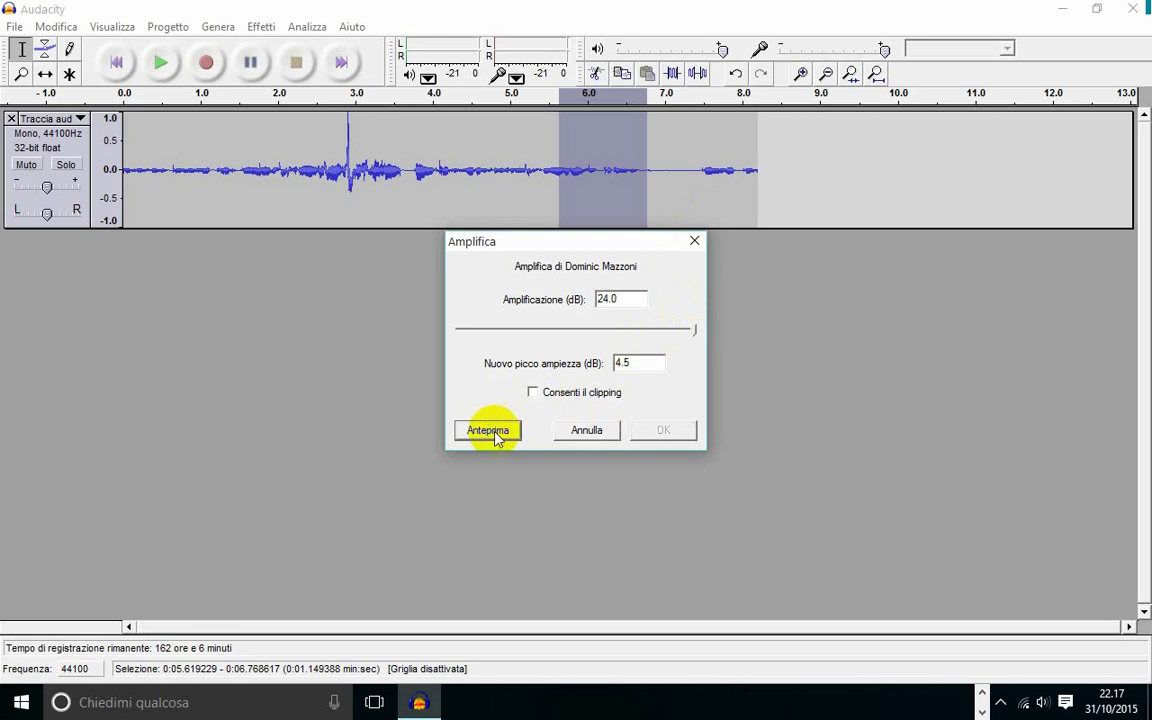
{"action": "left_click", "coordinate": [535, 394]}
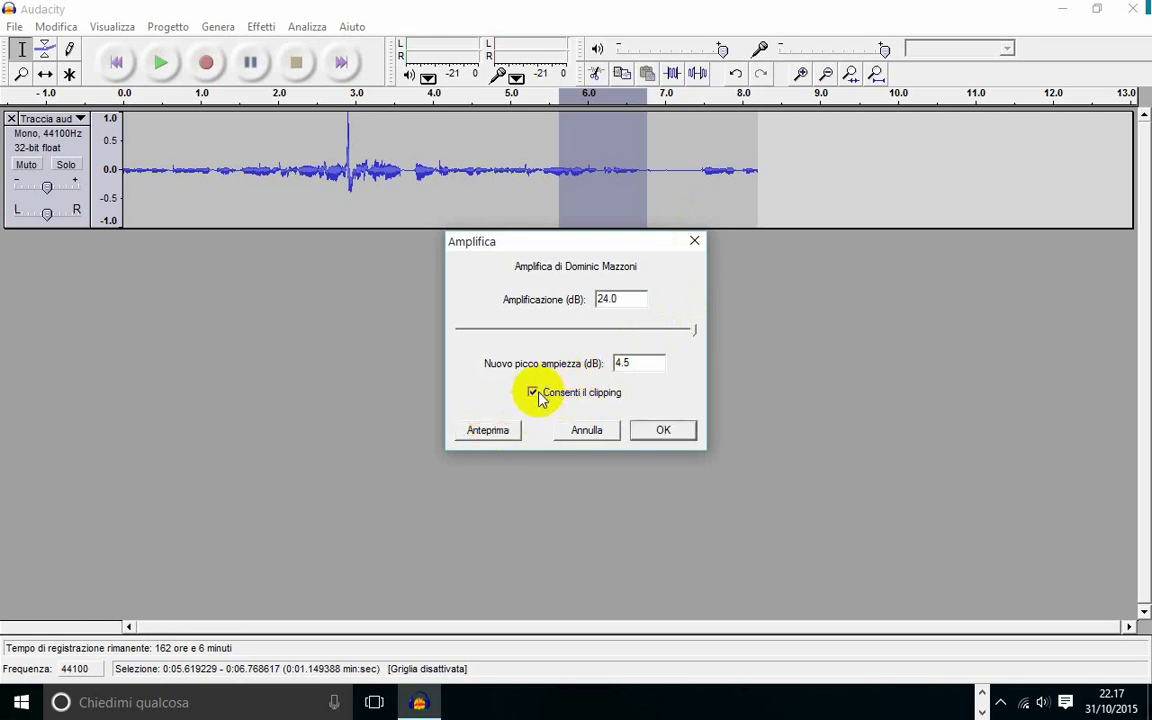
{"action": "left_click", "coordinate": [674, 434]}
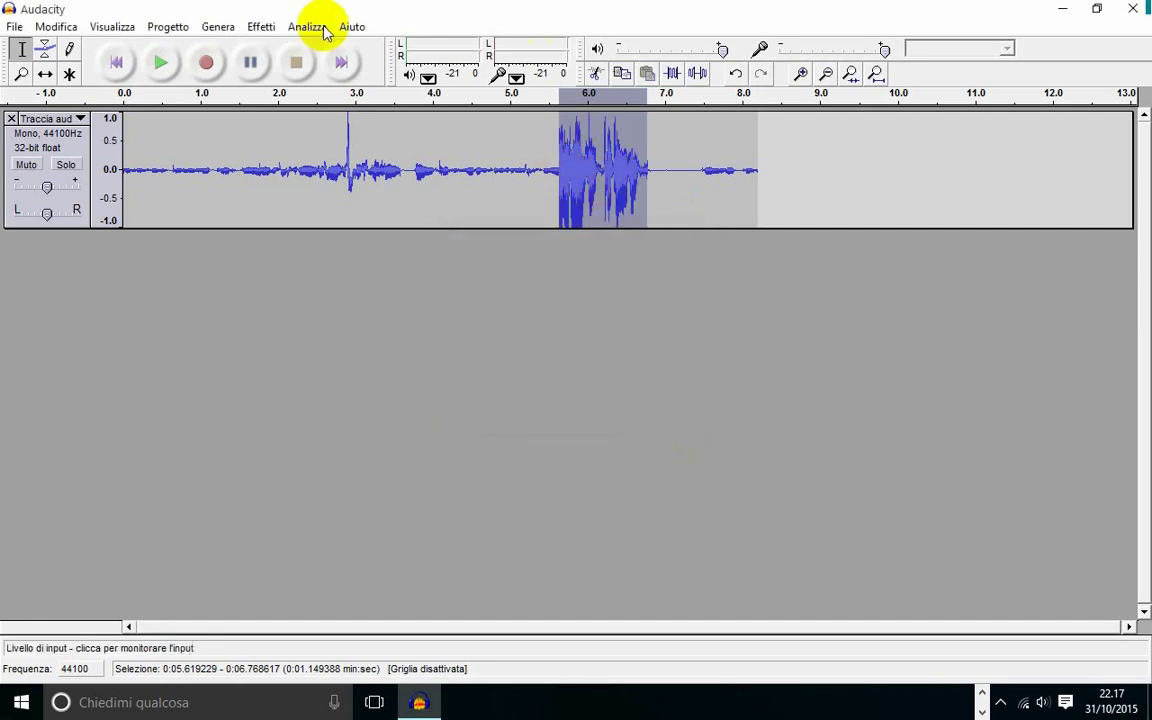
{"action": "left_click", "coordinate": [163, 62]}
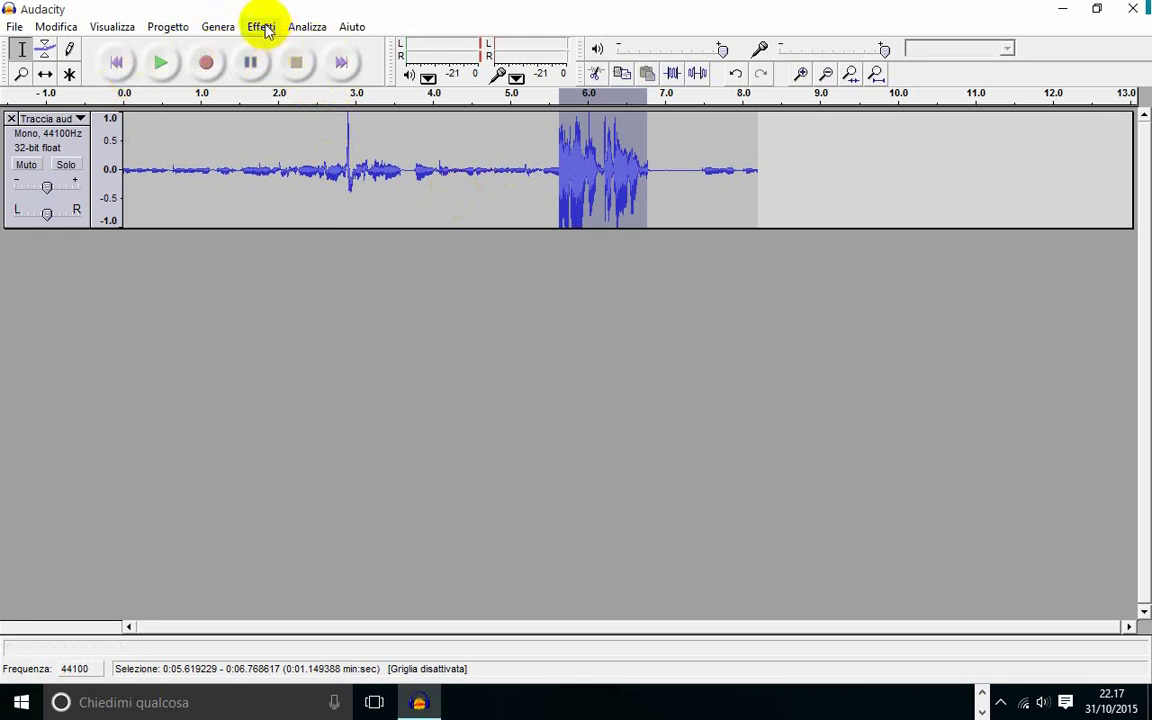
{"action": "left_click", "coordinate": [218, 27]}
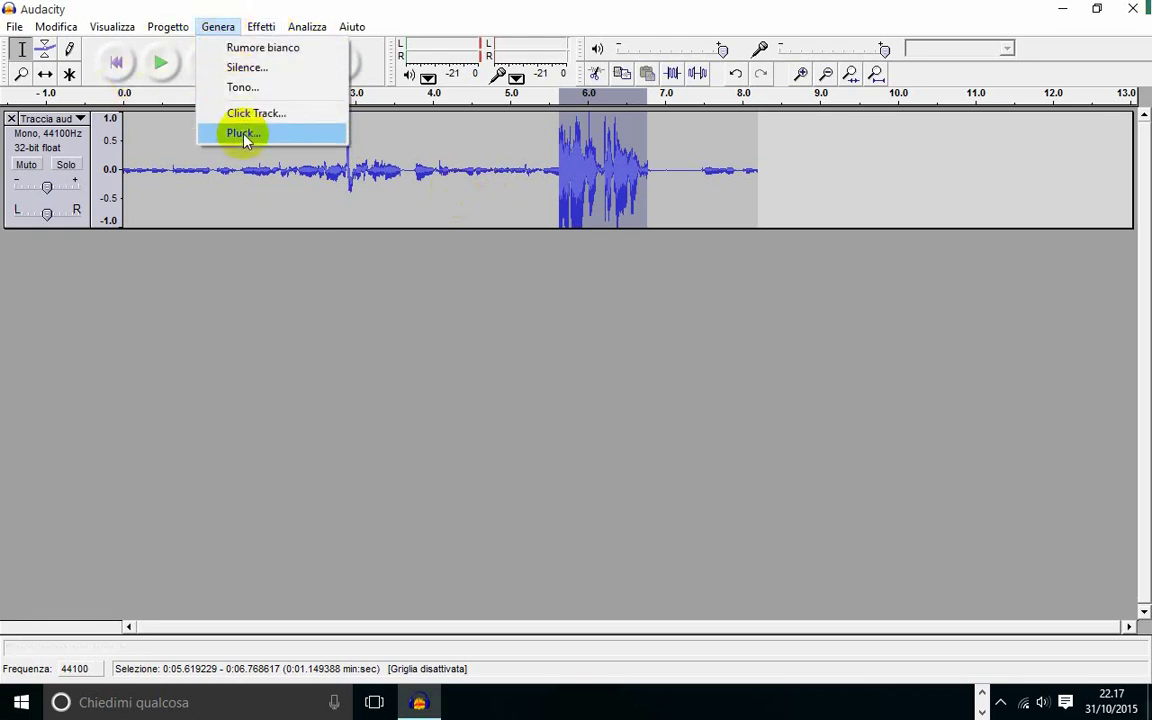
{"action": "left_click", "coordinate": [172, 28]}
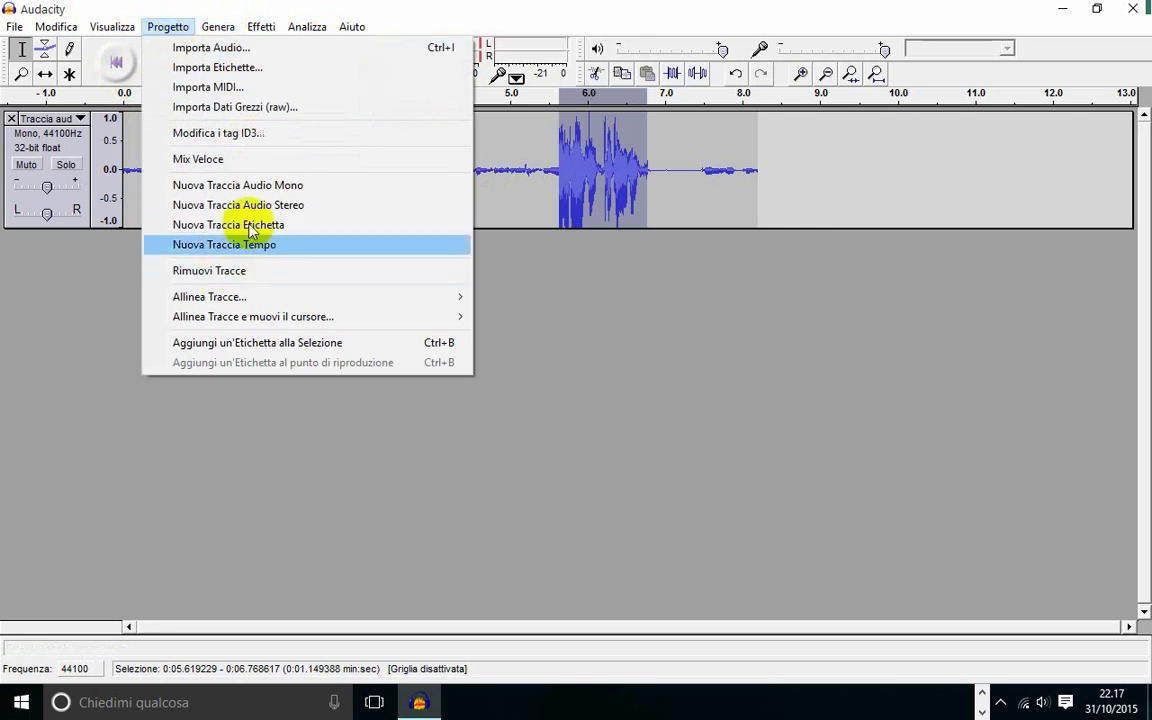
{"action": "left_click", "coordinate": [635, 410]}
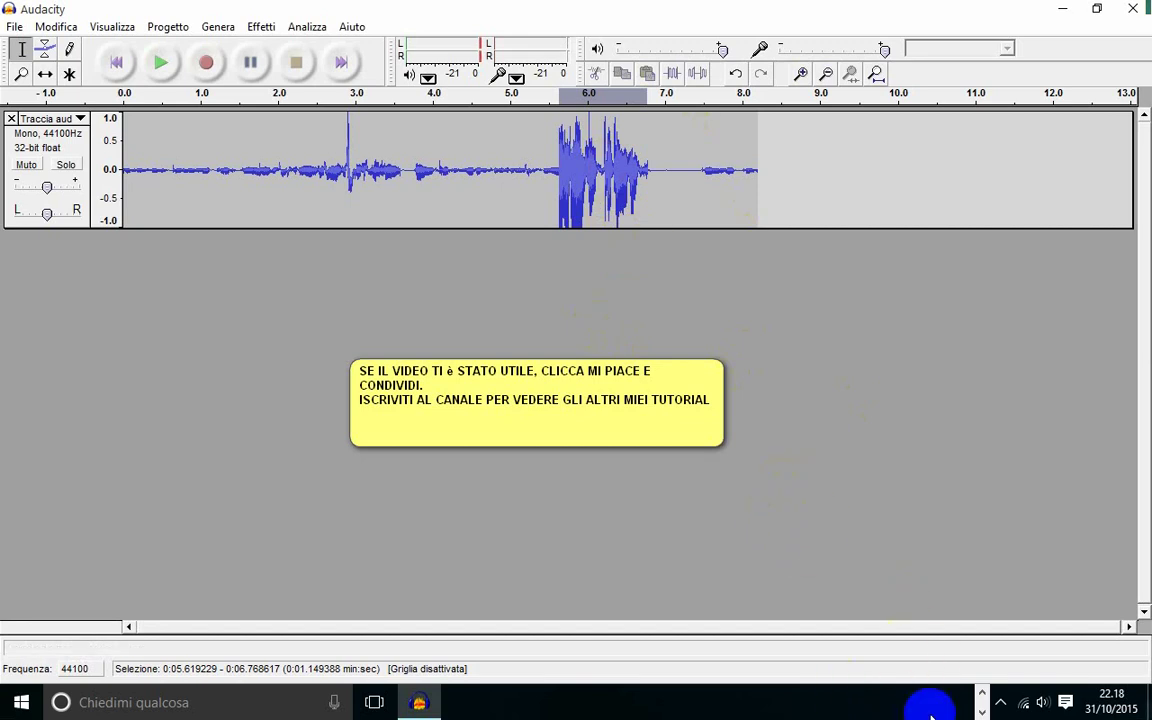
{"action": "left_click", "coordinate": [983, 701]}
{"action": "left_click", "coordinate": [1000, 702]}
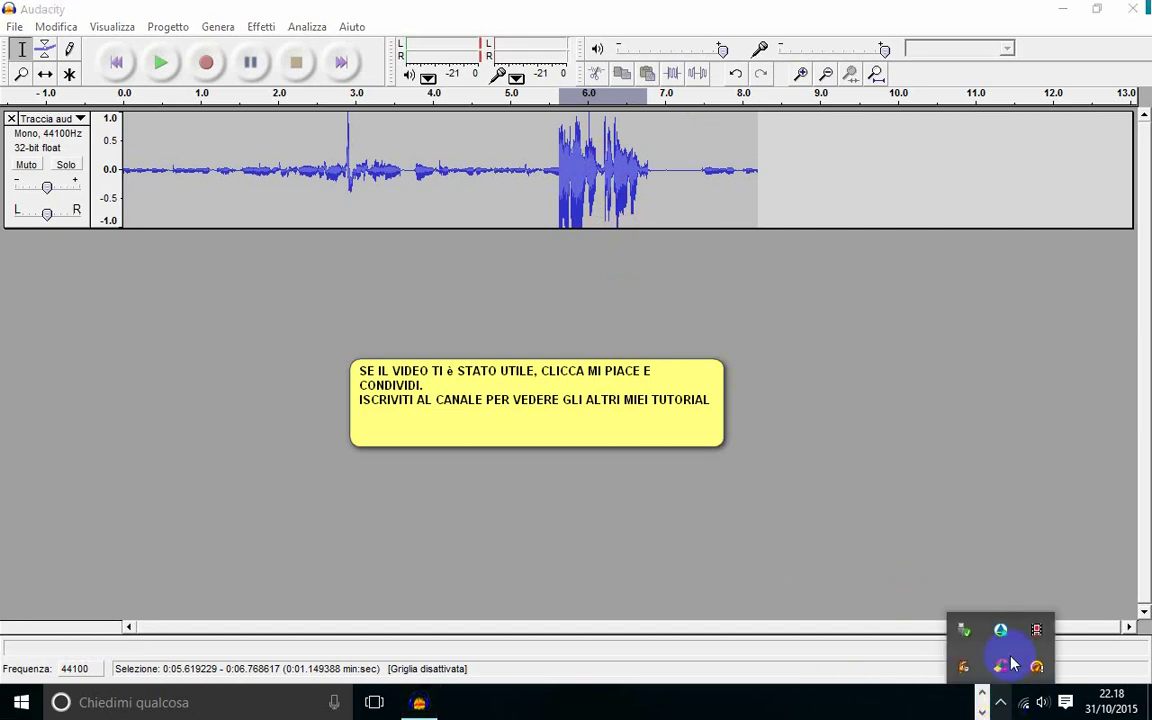